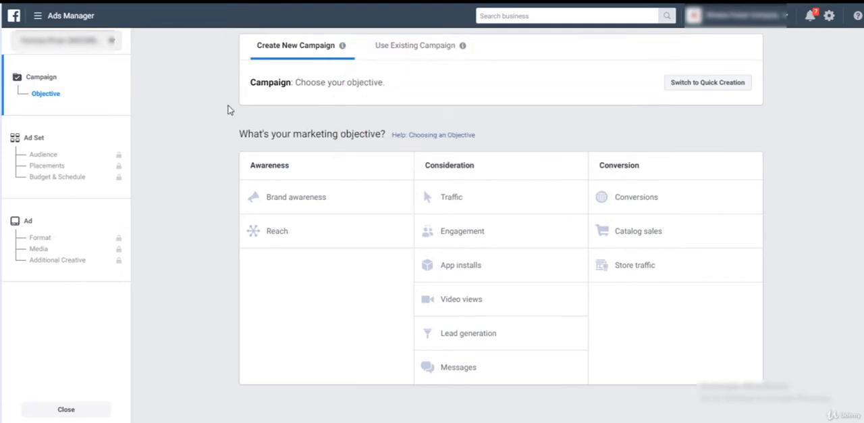
Choose the Conversions objective and name the campaign "Lead Generation - 28 Aug to 28 Sept"
left_click(752, 196)
scroll(838, 114, "down", 1)
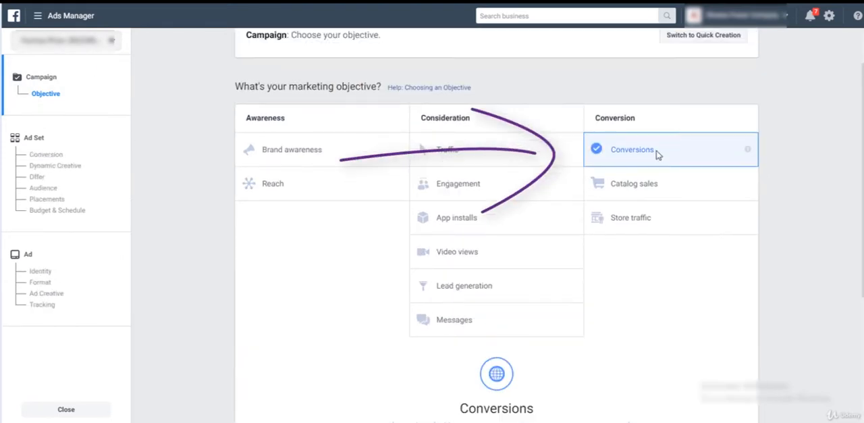
scroll(761, 275, "down", 5)
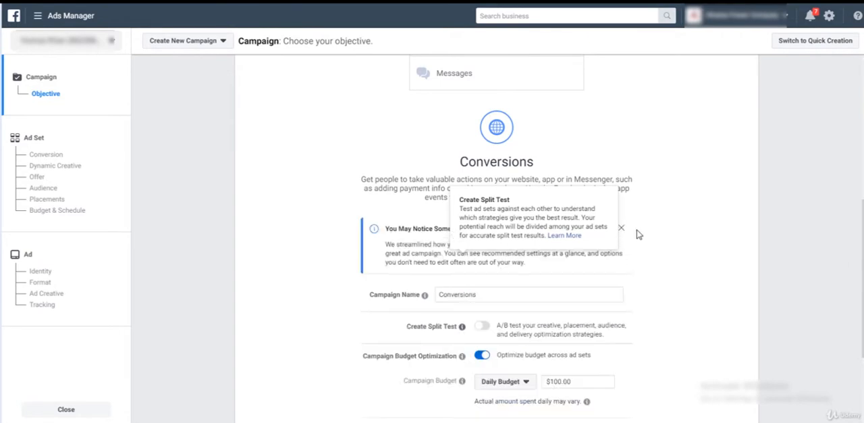
left_click(621, 228)
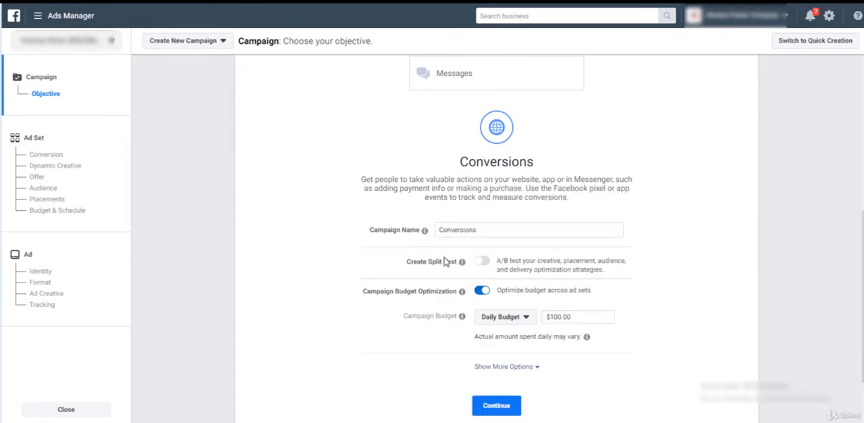
double_click(487, 230)
type("Lead Ge")
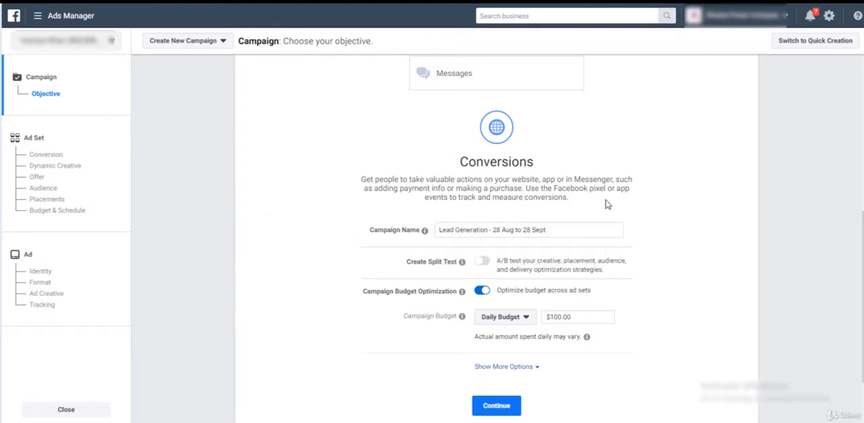
Set the campaign's daily budget to $5.00 and continue to the ad set settings
scroll(698, 212, "down", 1)
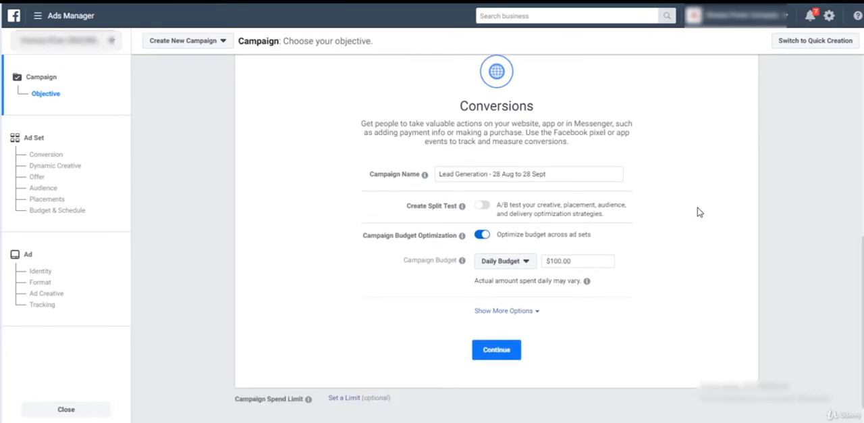
left_click(507, 262)
left_click(514, 265)
left_click_drag(577, 262, 542, 260)
type("5")
left_click(516, 354)
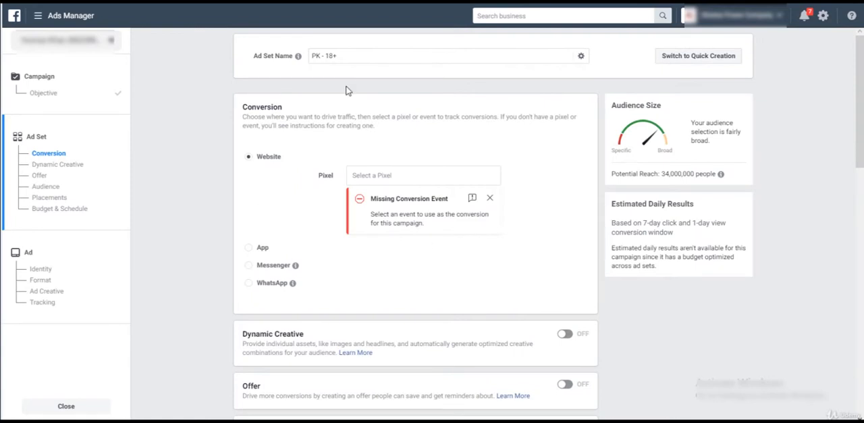
Name the ad set "Get A Quote" and select the first listed pixel for website conversions
left_click_drag(350, 62, 306, 59)
left_click(363, 176)
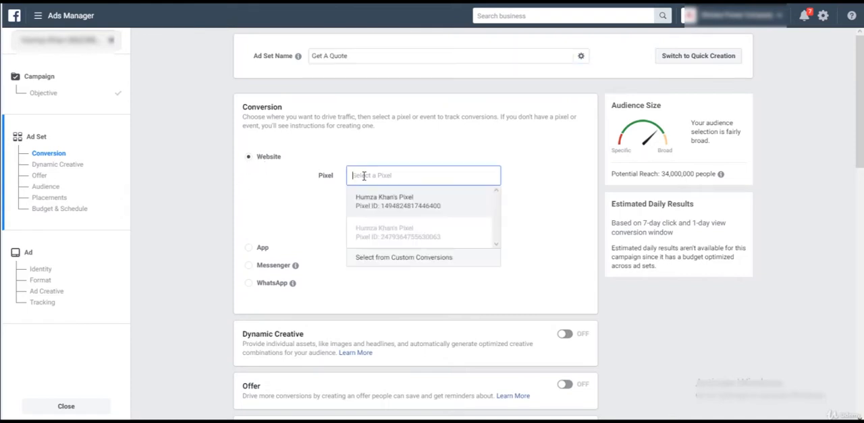
left_click(440, 210)
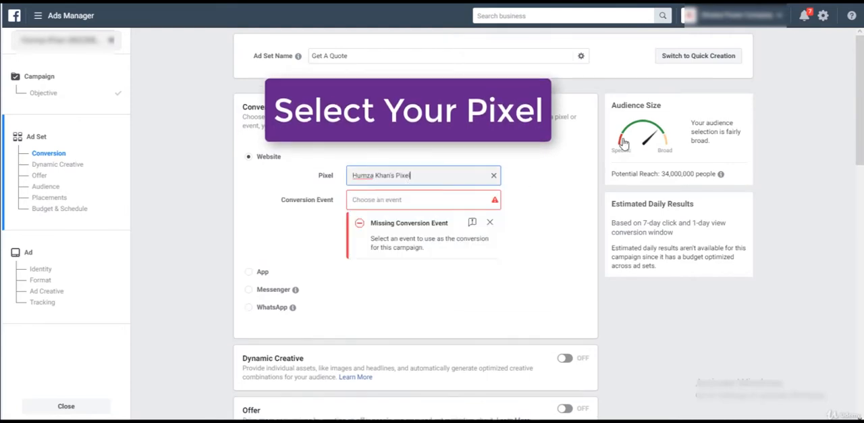
Review the active and inactive conversion events available for the selected pixel, including the Lead, Get A Quote Lead and Purchase events
left_click(369, 199)
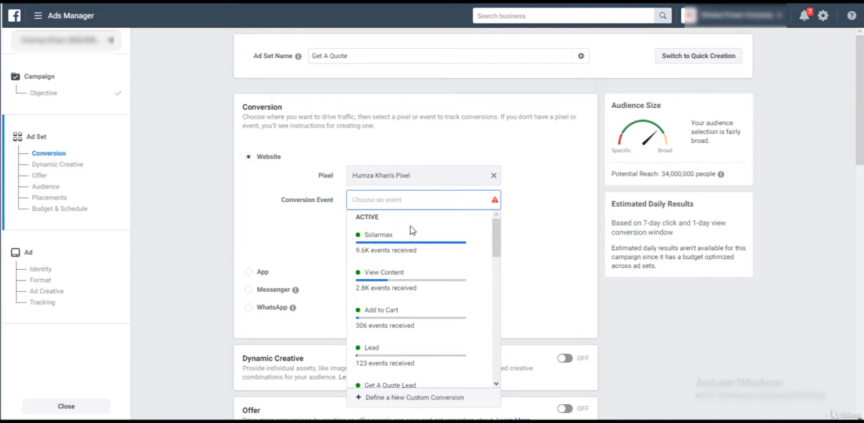
mouse_move(427, 241)
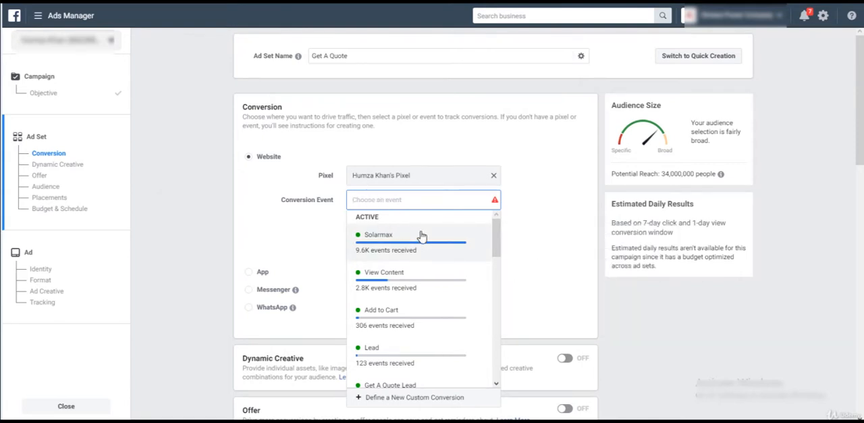
scroll(446, 242, "down", 1)
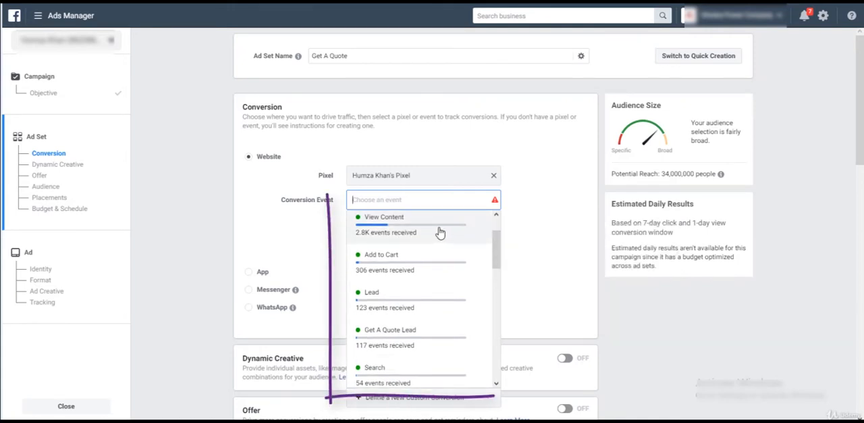
mouse_move(434, 268)
scroll(433, 267, "down", 2)
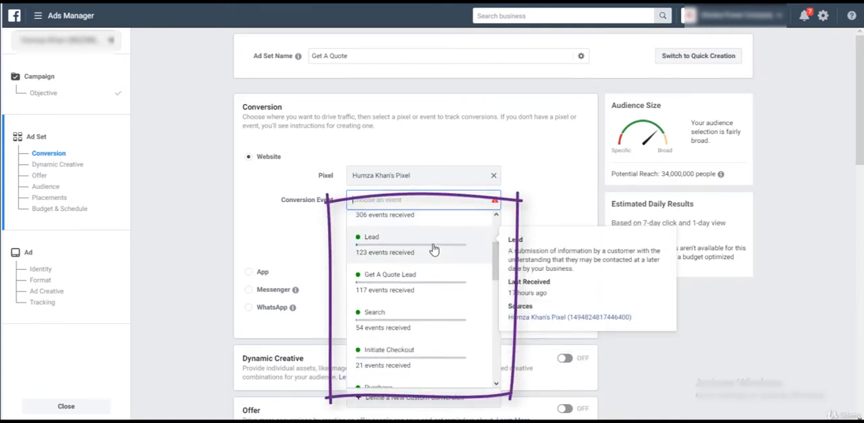
scroll(434, 248, "down", 2)
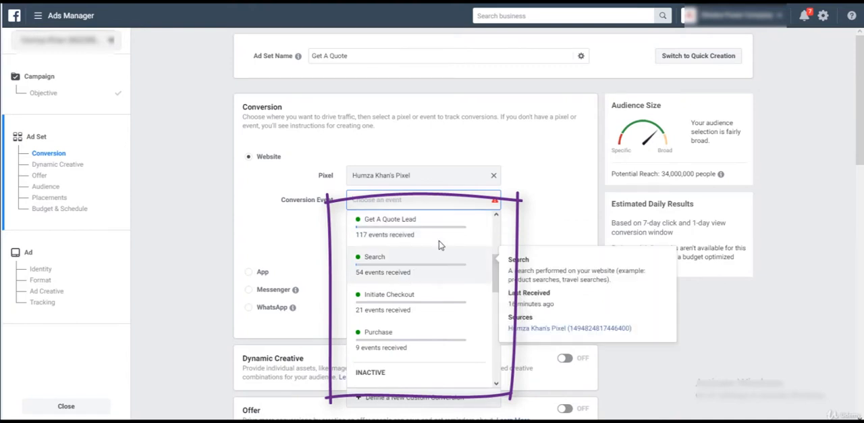
scroll(438, 245, "down", 2)
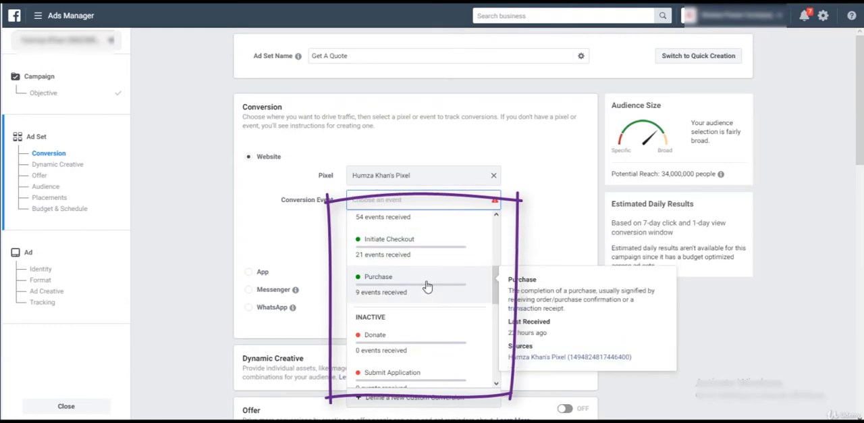
scroll(426, 289, "down", 5)
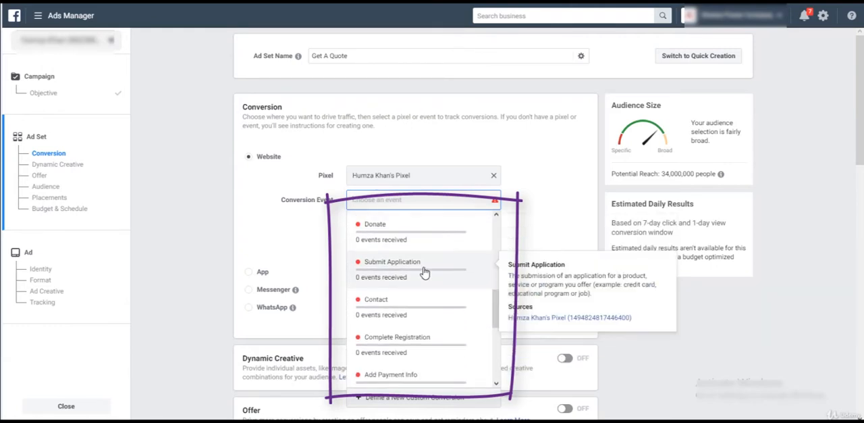
scroll(424, 293, "down", 4)
scroll(405, 324, "up", 10)
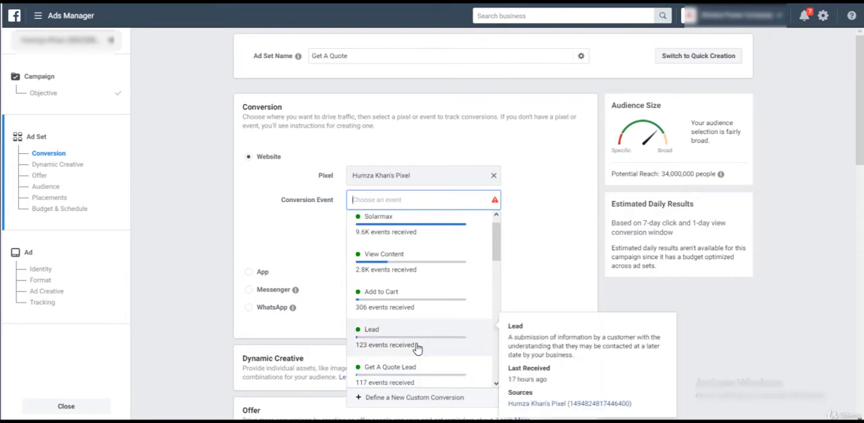
scroll(425, 346, "down", 2)
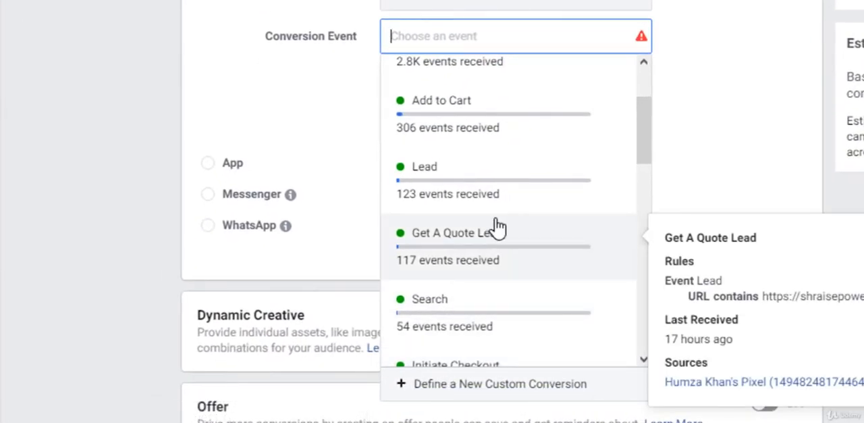
scroll(496, 228, "up", 2)
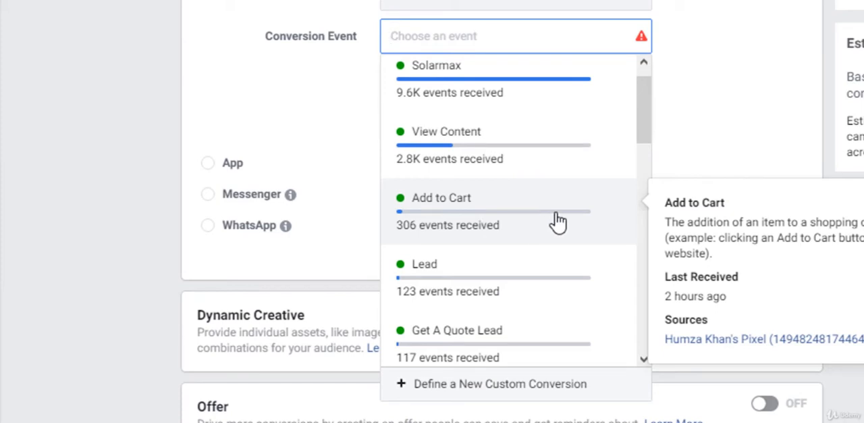
scroll(557, 222, "down", 5)
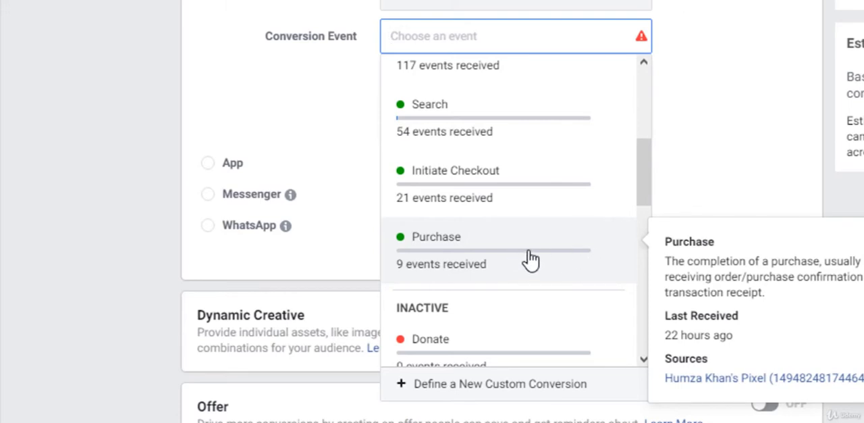
scroll(532, 260, "up", 3)
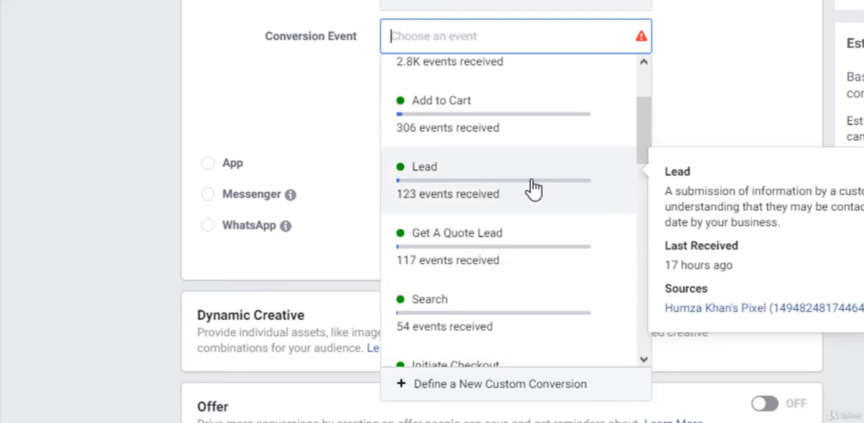
scroll(534, 189, "down", 2)
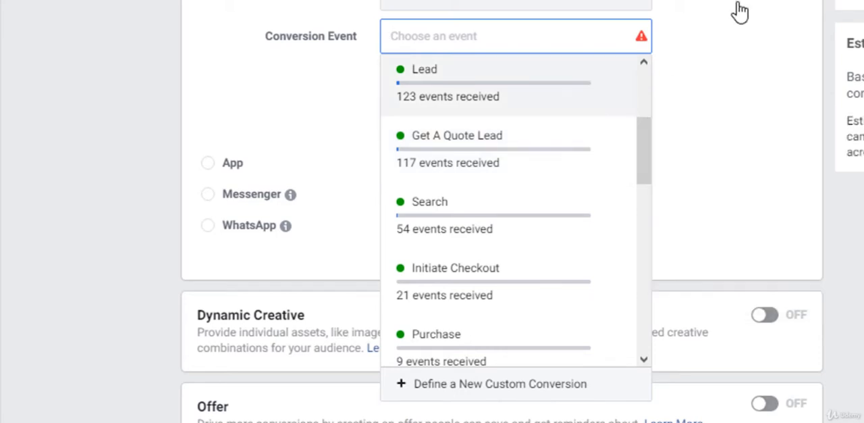
scroll(467, 212, "down", 3)
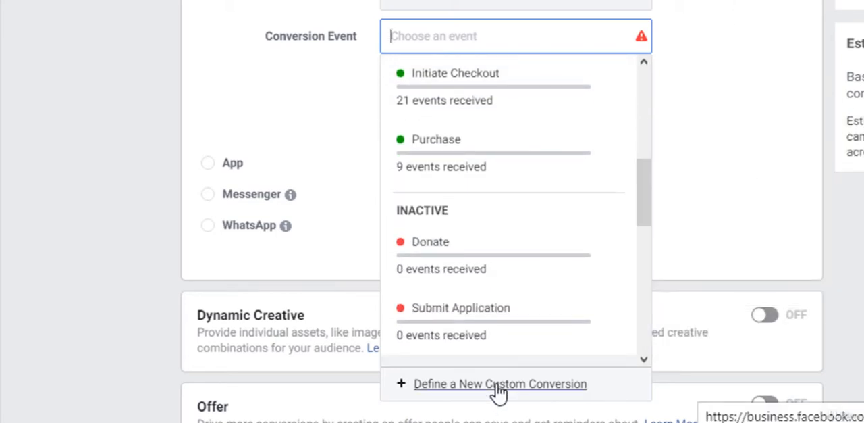
Start defining a new custom conversion and set its website event to Lead
left_click(497, 384)
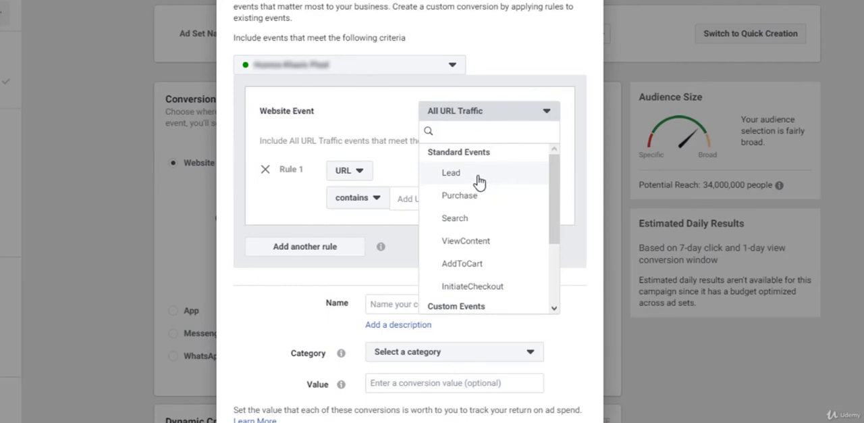
scroll(489, 187, "down", 3)
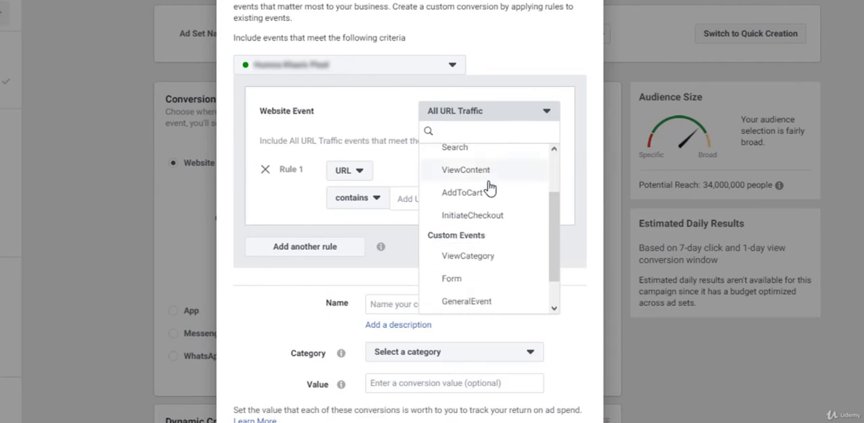
scroll(490, 187, "up", 3)
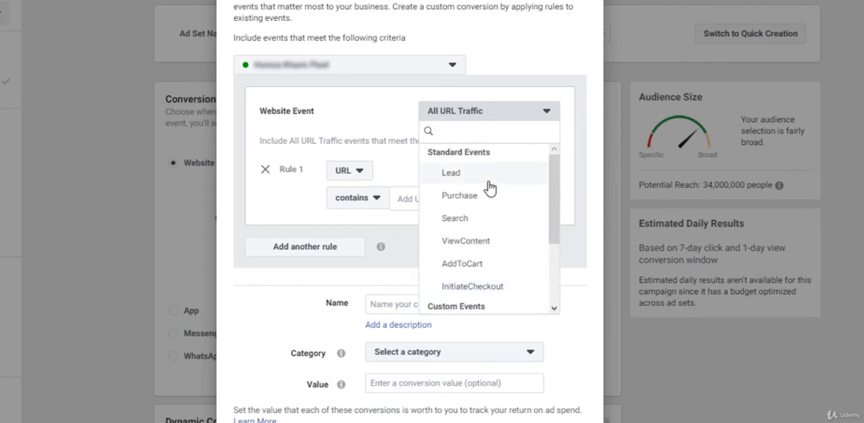
left_click(487, 179)
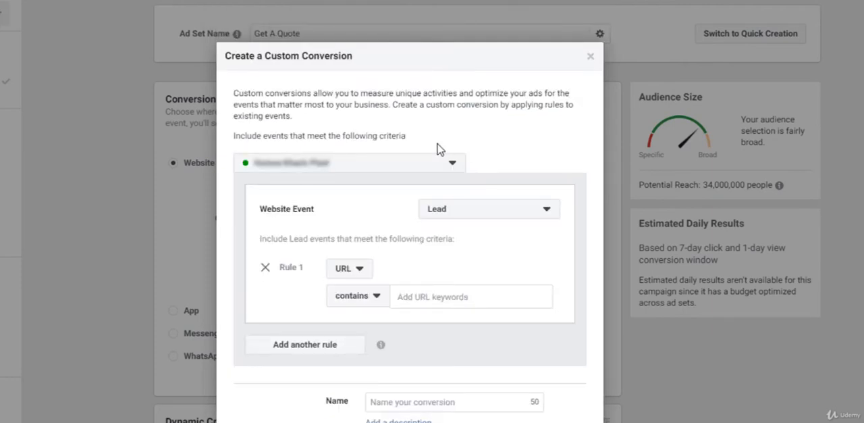
Set Rule 1 to match when the URL equals the copied /get-quote/ landing page address
scroll(507, 143, "down", 1)
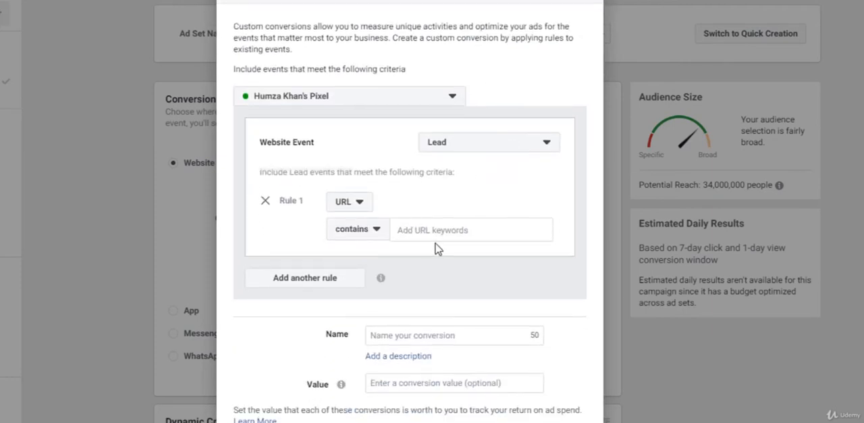
left_click(376, 232)
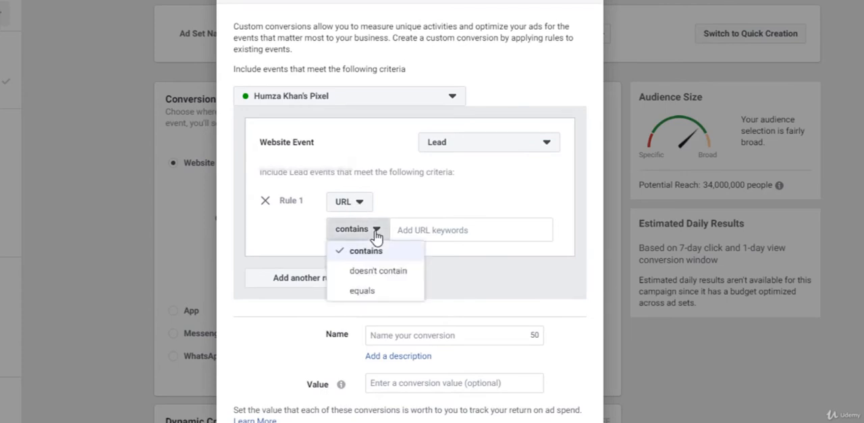
left_click(370, 295)
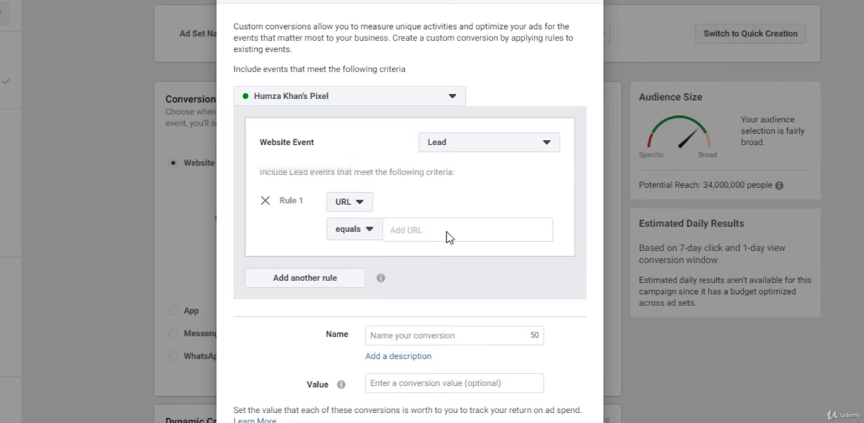
left_click(414, 224)
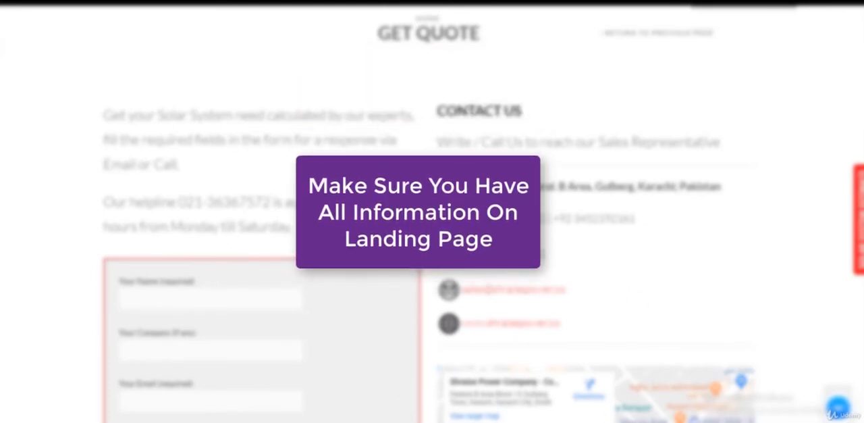
right_click(140, 2)
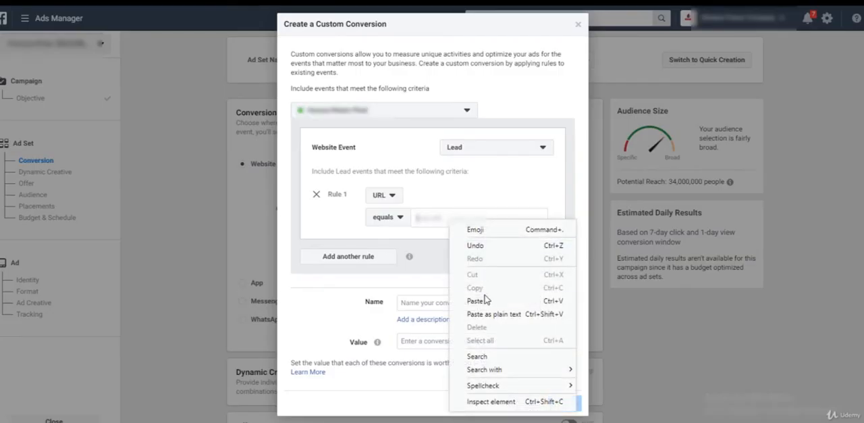
left_click(481, 300)
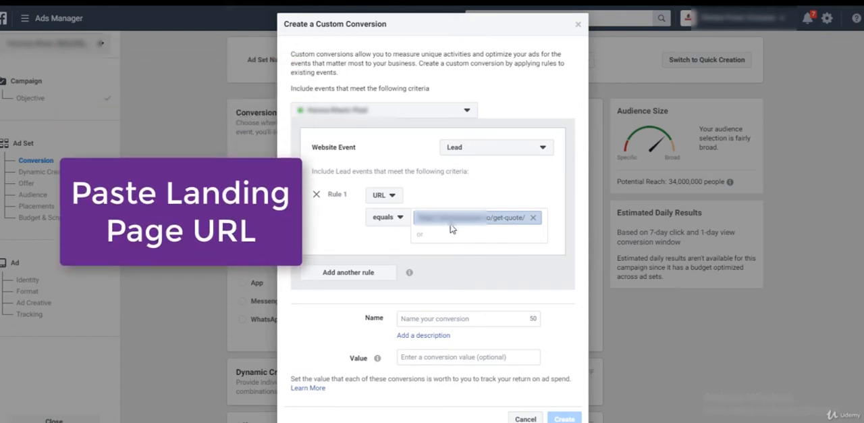
Name the custom conversion "Get Quote"
left_click(454, 313)
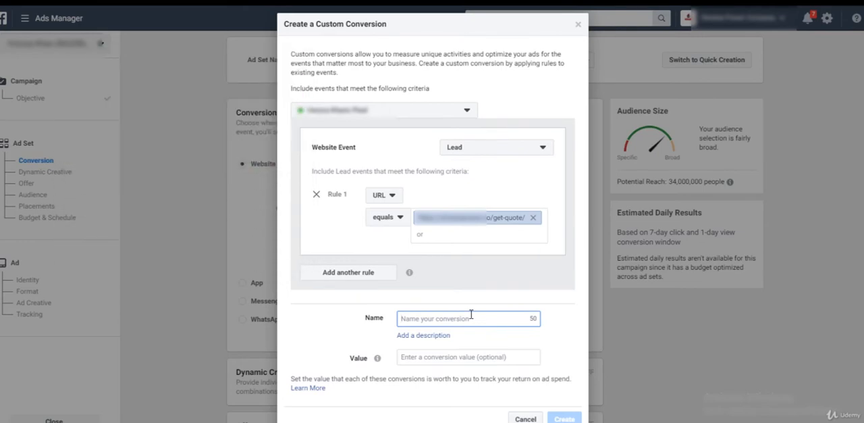
type("G")
key("BackSpace")
type("Get Quote")
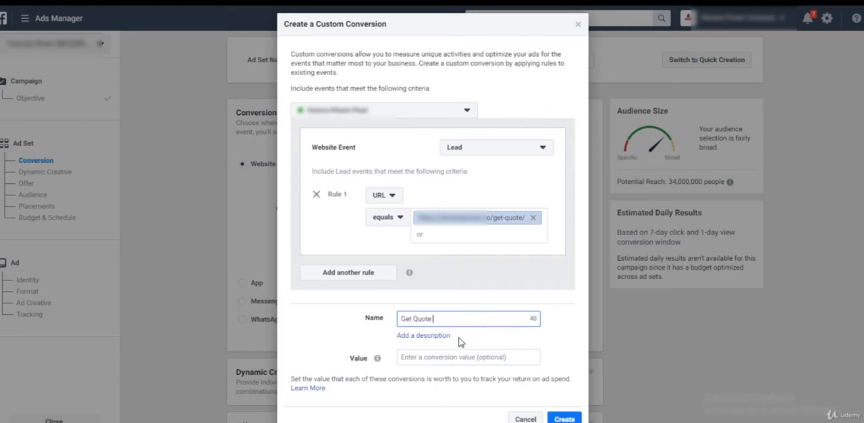
Discard the new custom conversion and choose the existing Get A Quote Lead as the ad set's conversion event
left_click(514, 330)
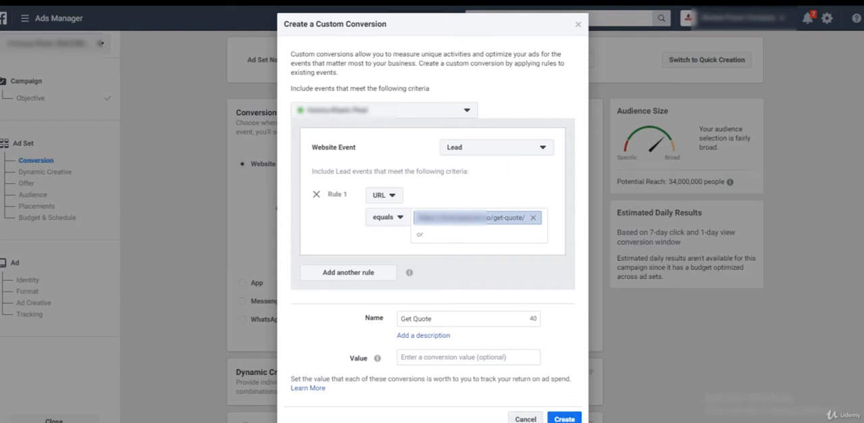
left_click(525, 418)
left_click(449, 206)
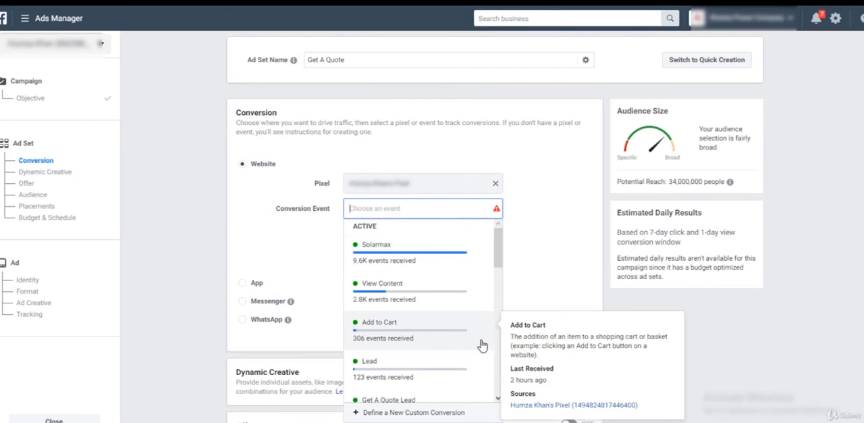
scroll(430, 297, "down", 2)
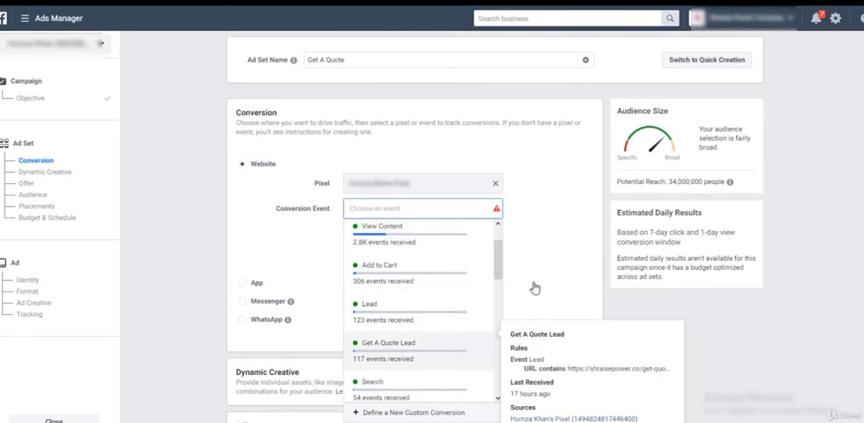
left_click(388, 345)
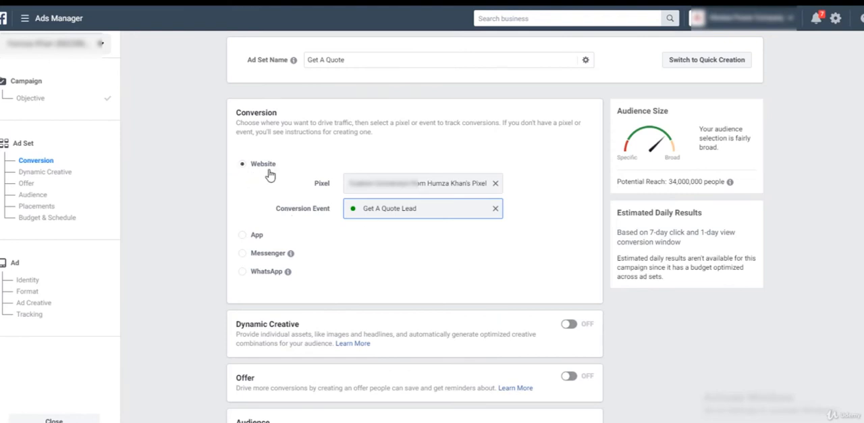
Examine the saved audiences available for the ad set, including the targeting details of Basic Audience
scroll(490, 275, "down", 3)
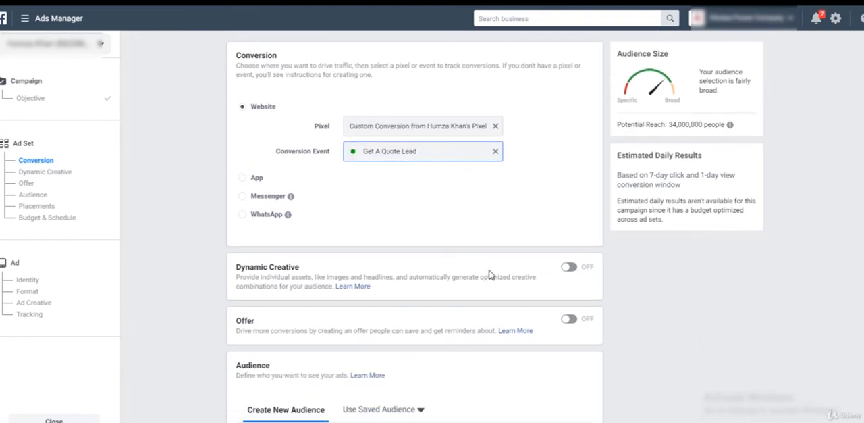
scroll(491, 275, "down", 3)
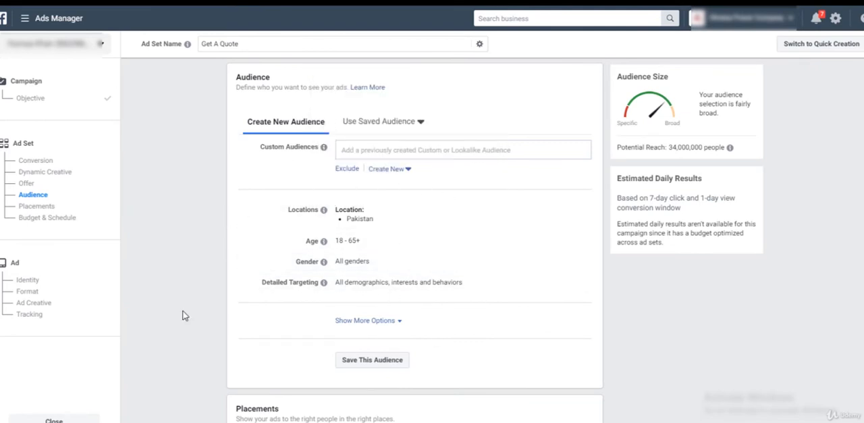
left_click(405, 127)
mouse_move(376, 197)
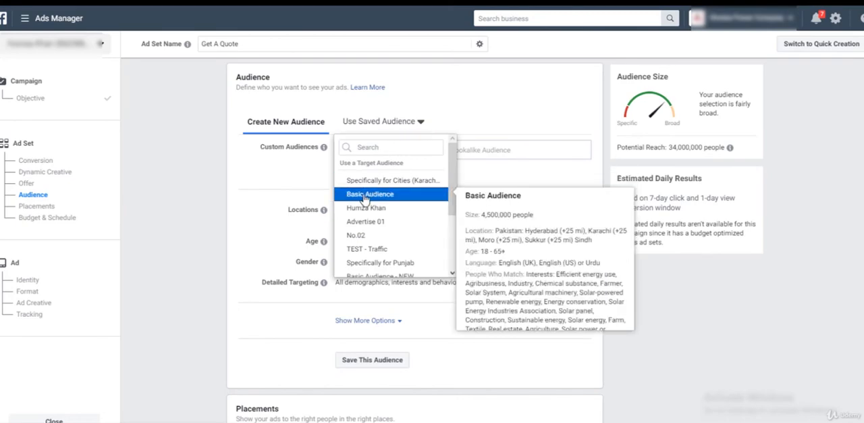
left_click(482, 184)
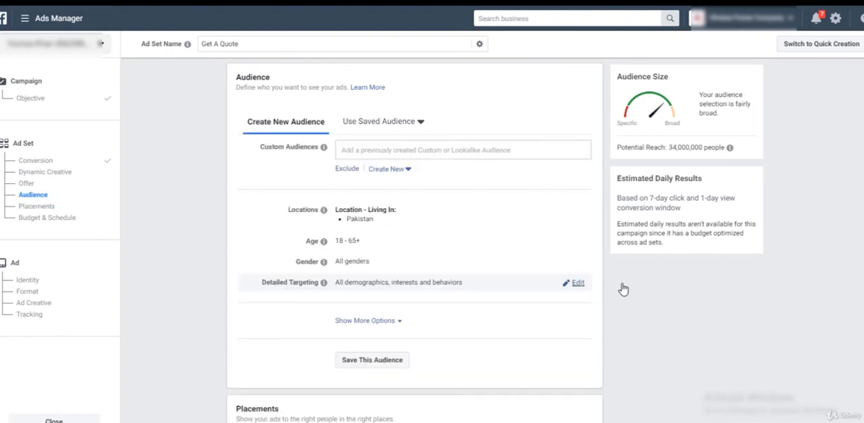
Add the Engaged Shoppers purchase behavior to the audience's detailed targeting
left_click(574, 287)
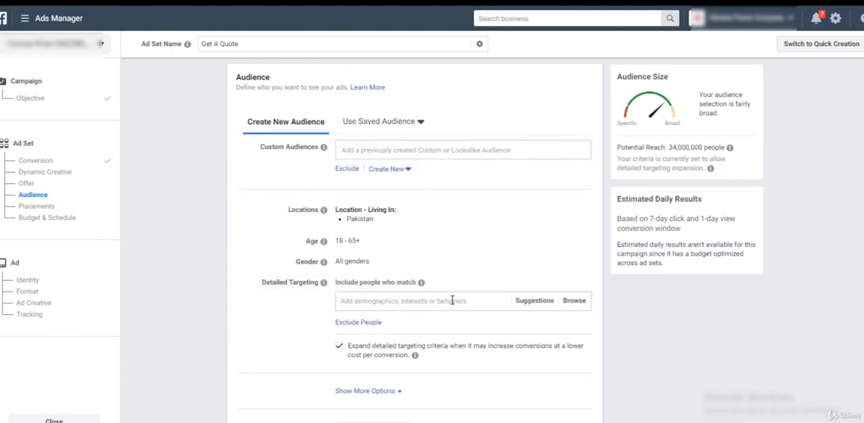
type("enga")
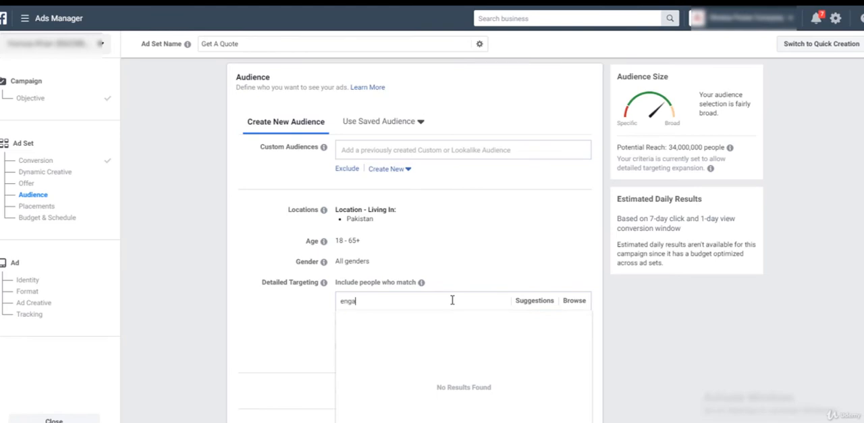
type("ged ")
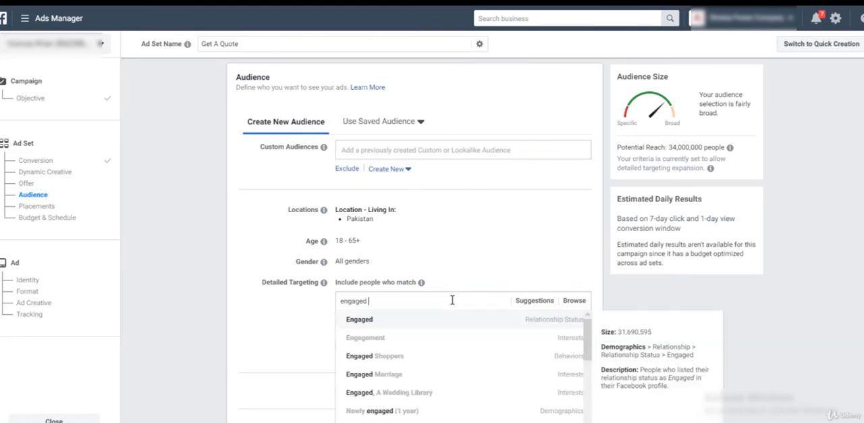
type("shopp")
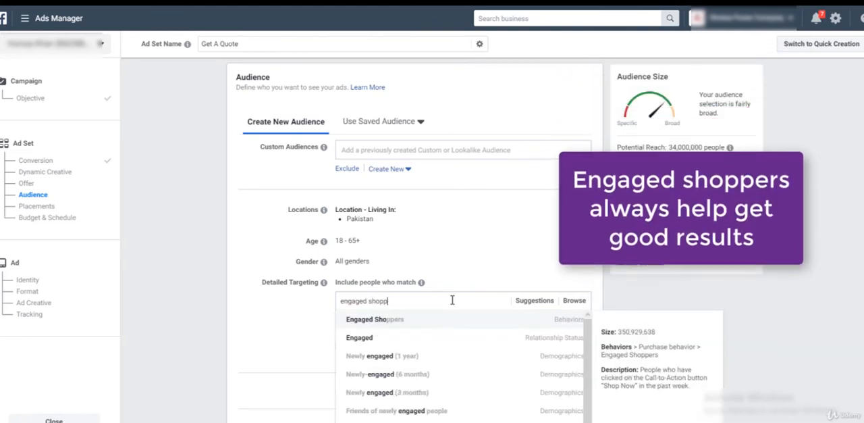
left_click(396, 326)
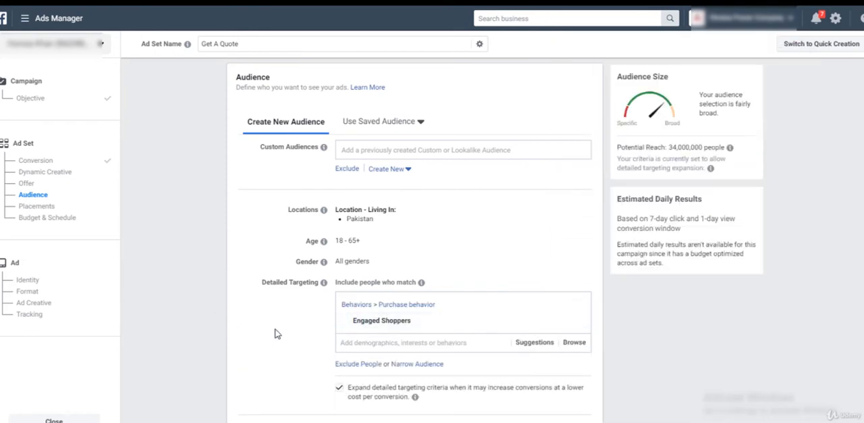
Review the suggested detailed targeting options and remove the Engaged Shoppers behavior from the audience
scroll(277, 332, "down", 1)
left_click(552, 285)
scroll(558, 290, "down", 1)
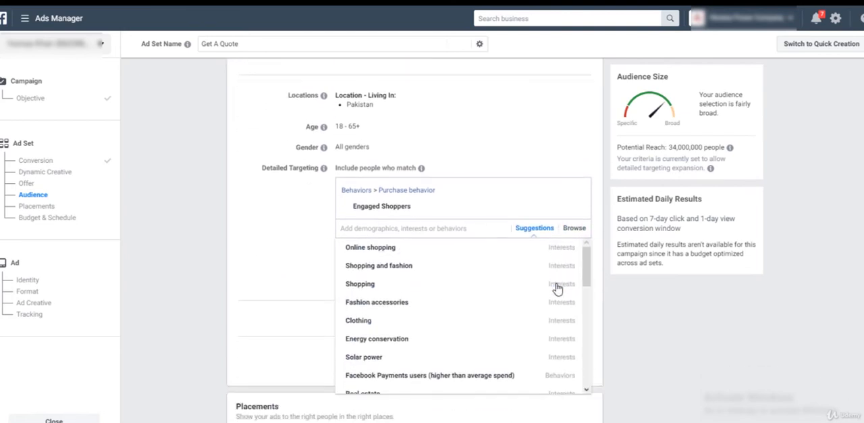
scroll(443, 275, "down", 3)
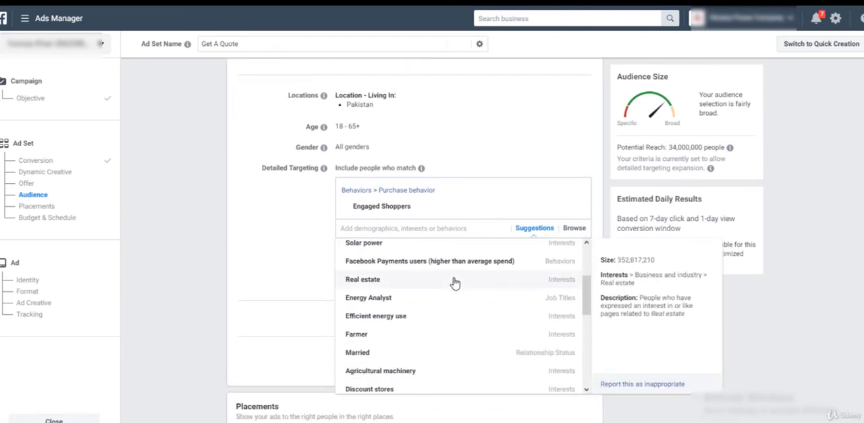
scroll(455, 290, "down", 4)
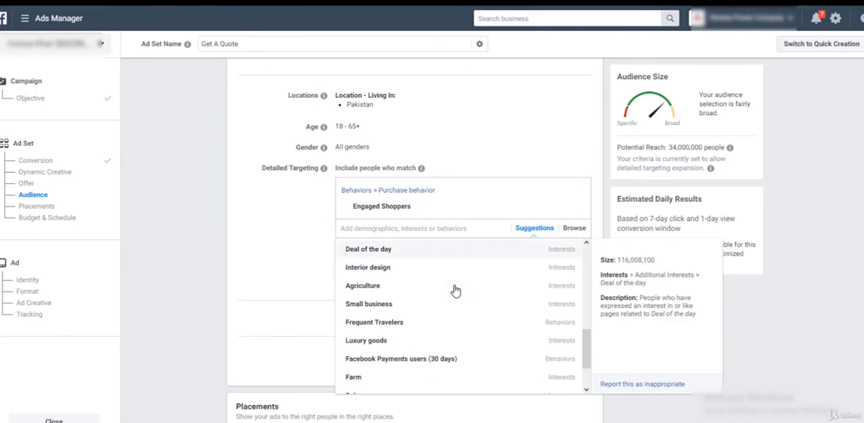
scroll(438, 328, "up", 8)
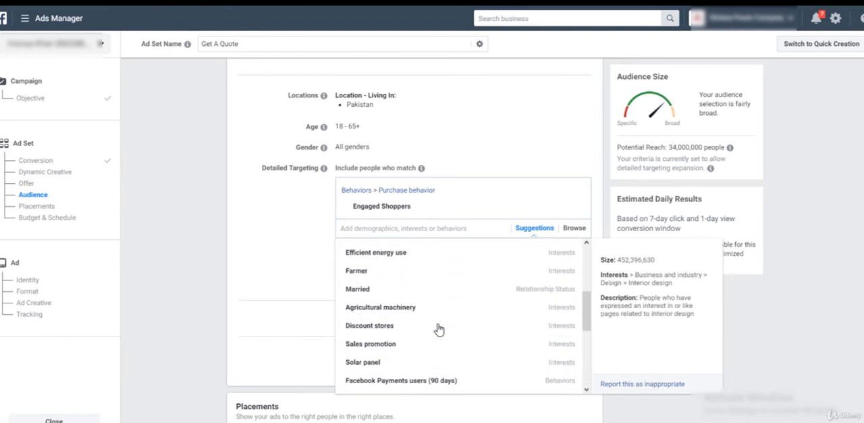
left_click(299, 307)
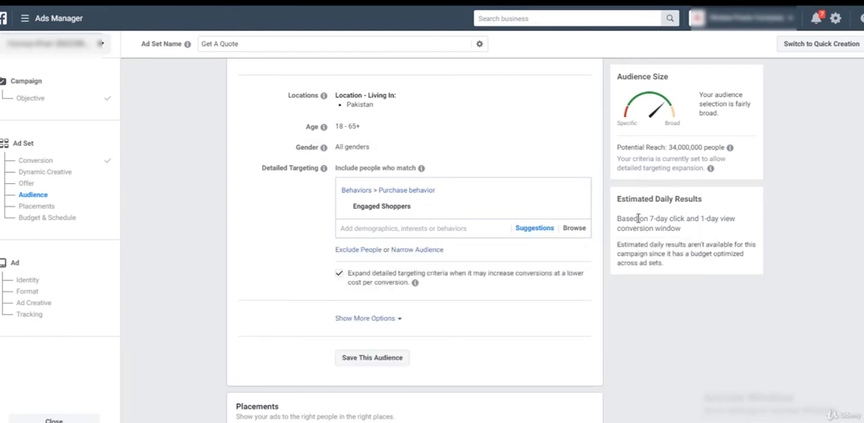
left_click(575, 208)
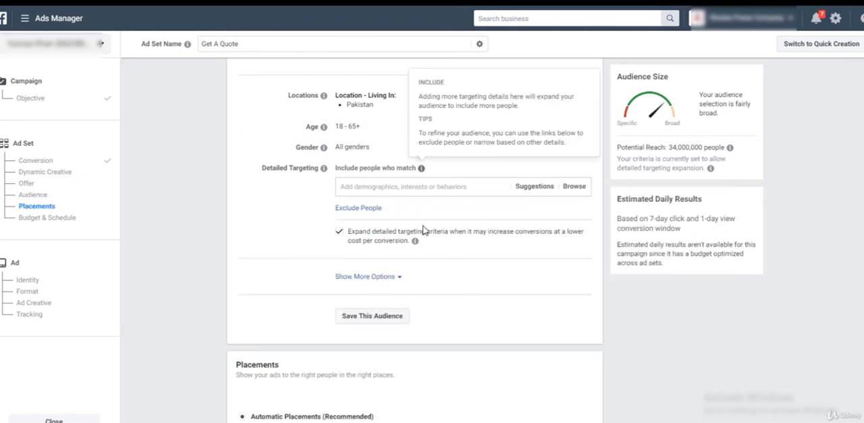
Open the audience's age range for editing and examine the minimum age options
scroll(482, 282, "up", 2)
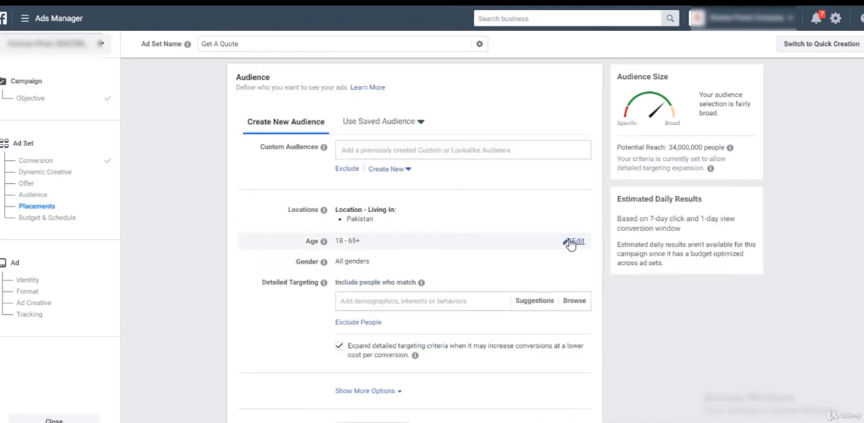
left_click(571, 240)
left_click(350, 245)
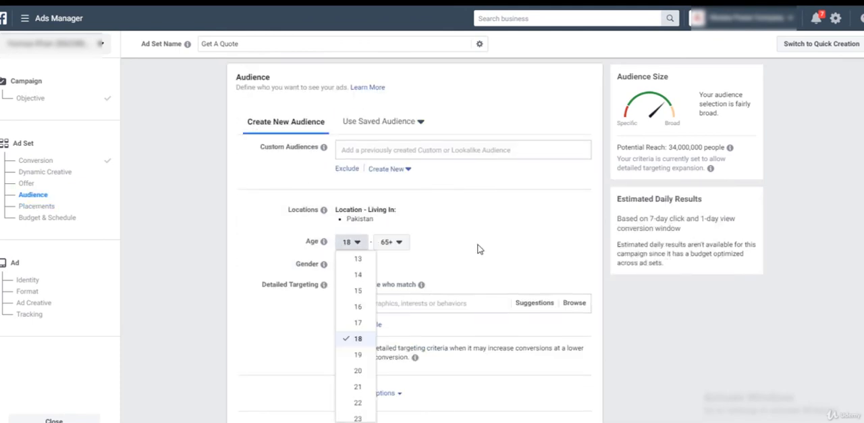
left_click(478, 249)
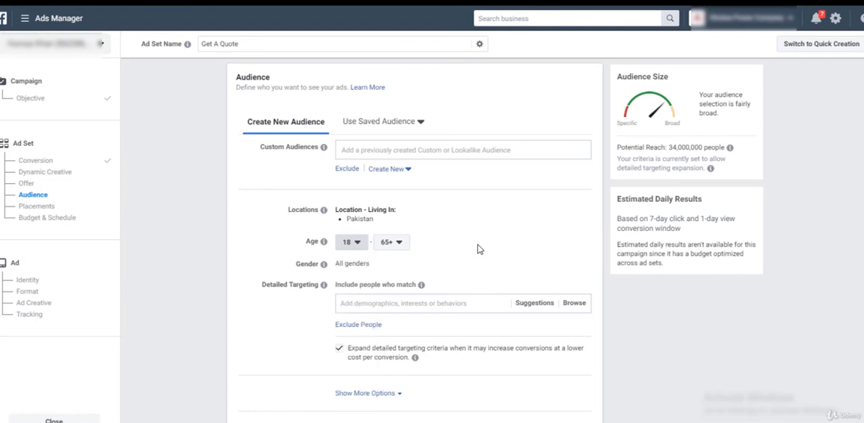
left_click(351, 247)
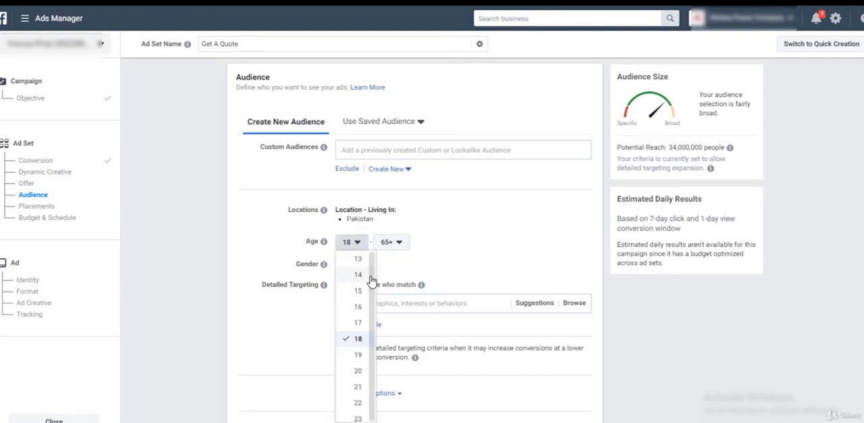
left_click(250, 237)
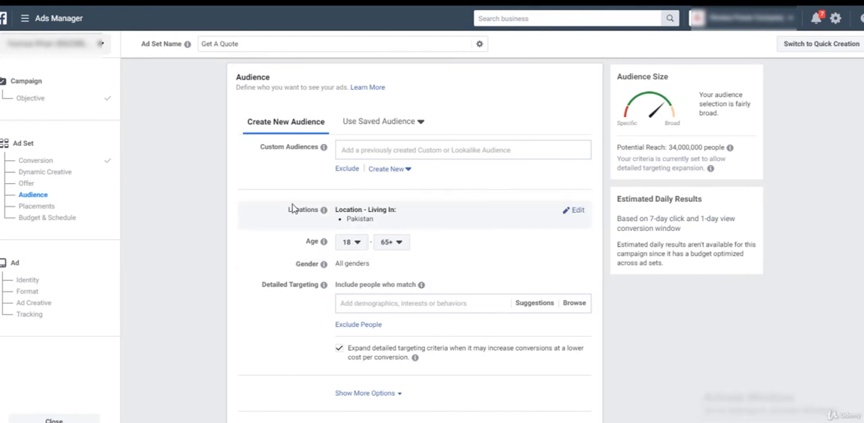
Edit the audience locations and replace Pakistan with the city of Karachi, Sindh
left_click(577, 211)
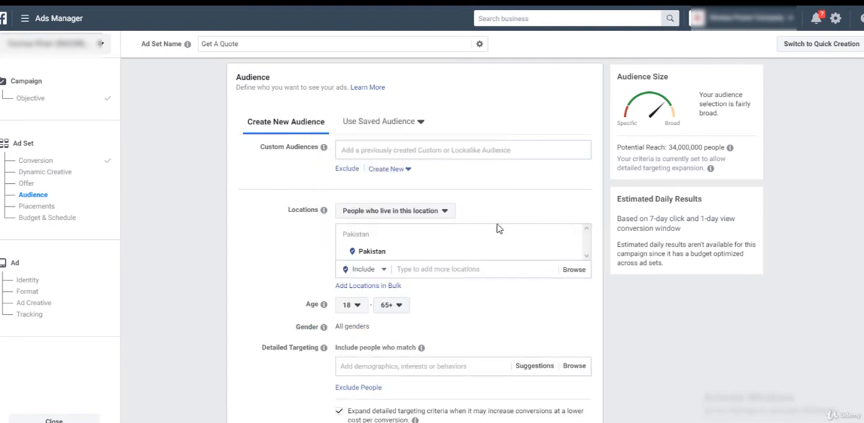
left_click(485, 269)
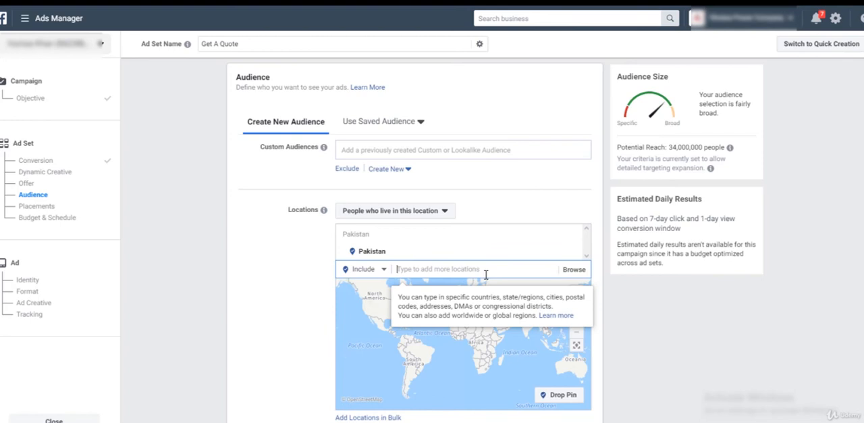
type("unit")
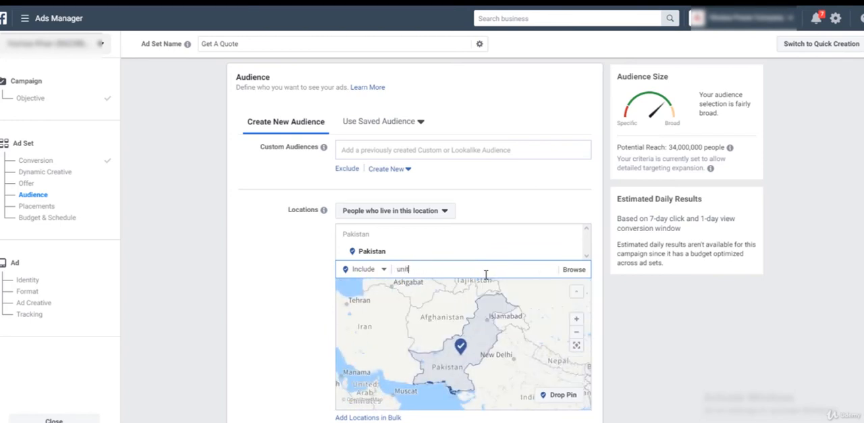
key("BackSpace")
key("BackSpace")
key("BackSpace")
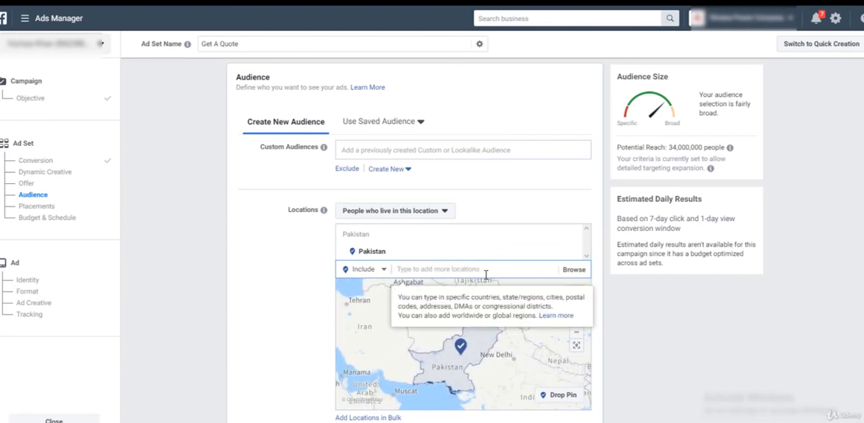
type("kara")
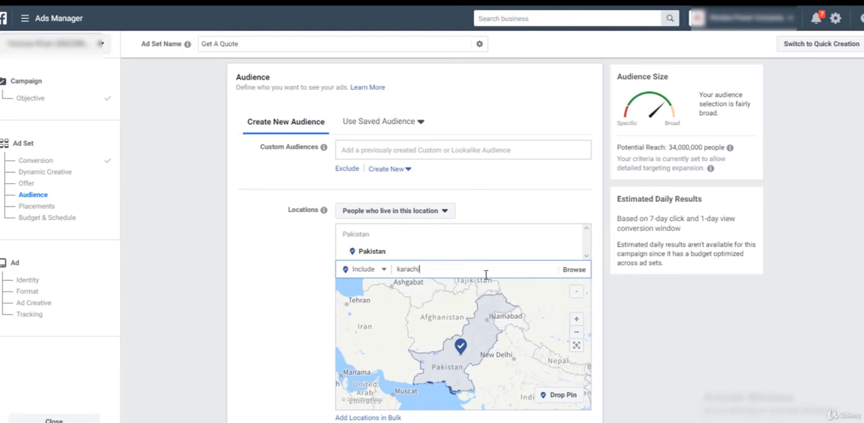
type("chi")
key("Return")
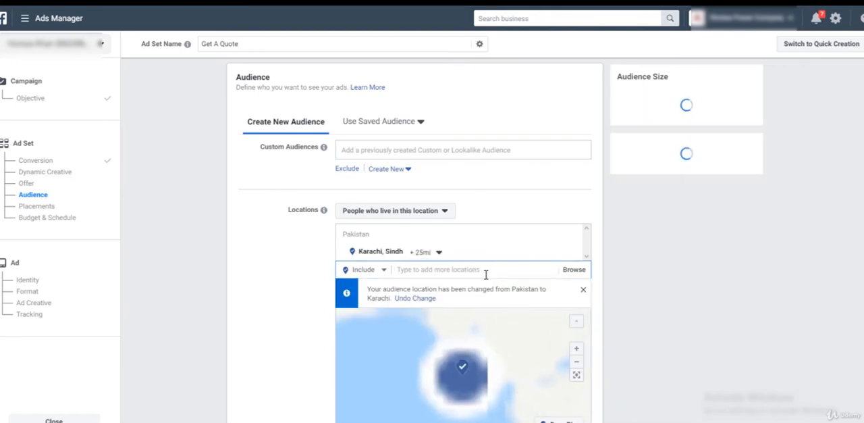
Change the audience location to the state of Sindh, Pakistan, and inspect its area on the map
type("sindh")
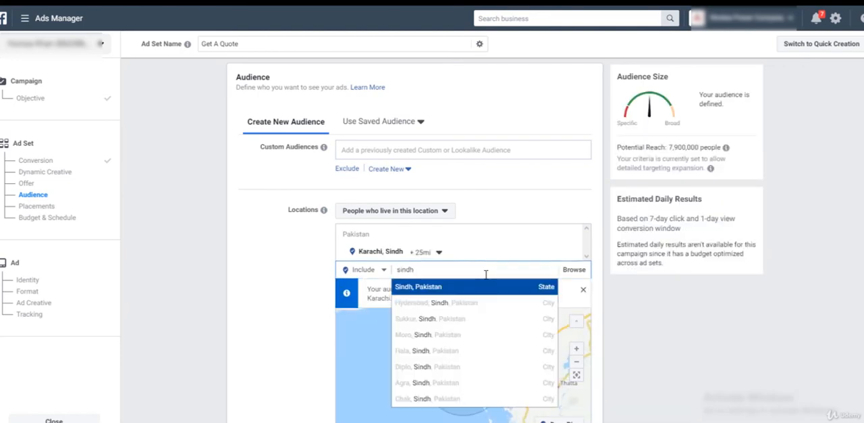
left_click(455, 289)
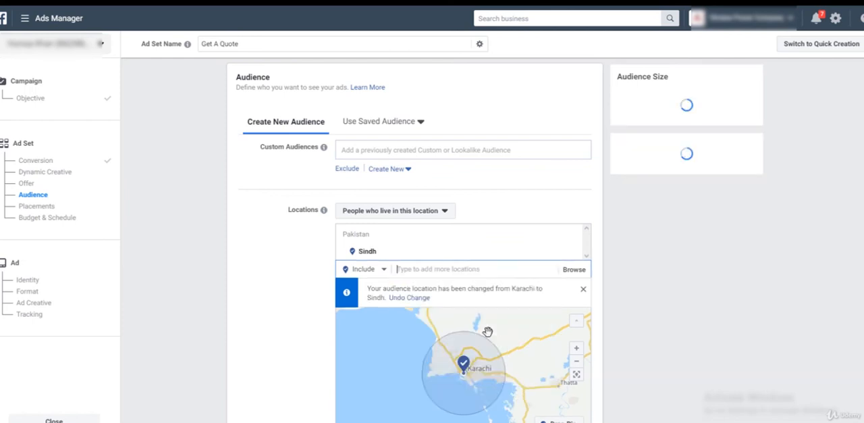
scroll(451, 413, "up", 2)
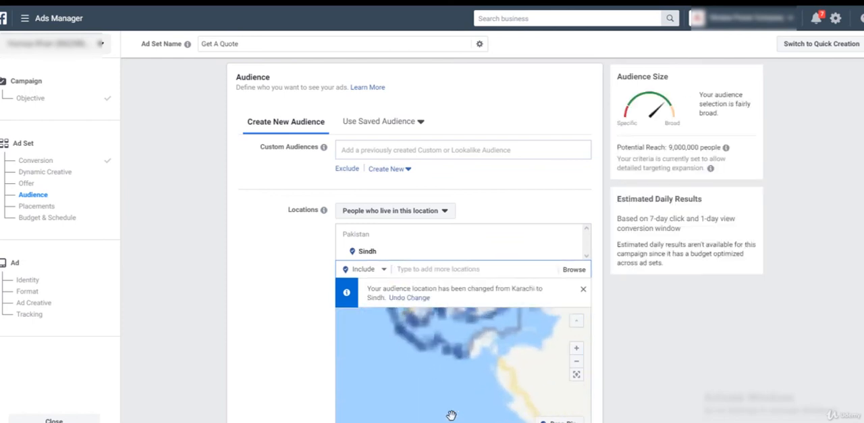
scroll(453, 405, "down", 2)
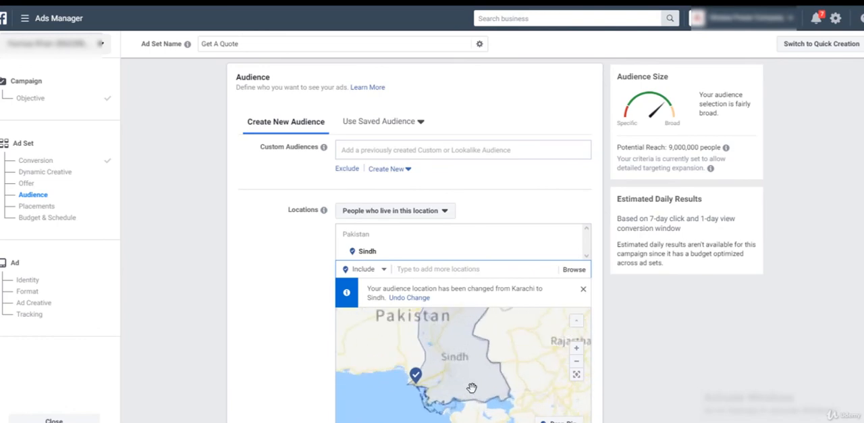
left_click_drag(466, 371, 437, 395)
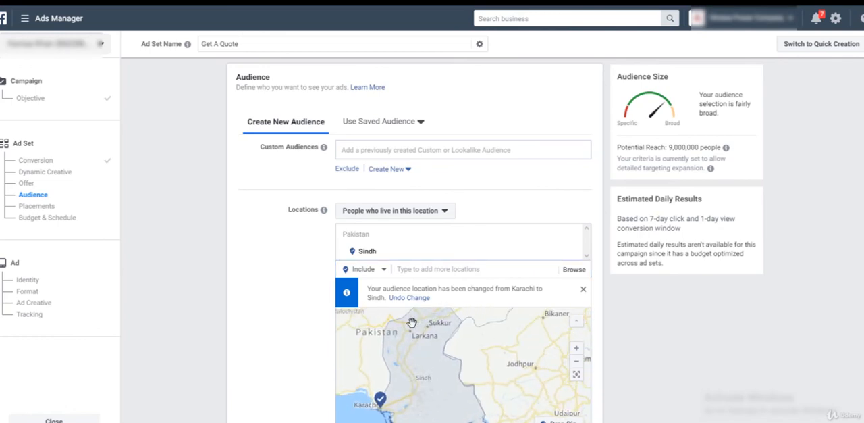
Examine the potential reach of the Sindh audience and review its location, age, gender and detailed targeting settings
left_click_drag(700, 146, 702, 147)
left_click(673, 146)
scroll(545, 185, "down", 2)
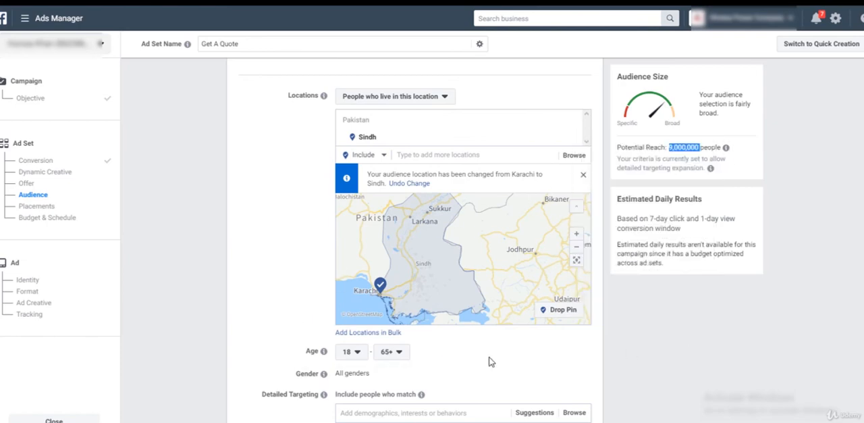
scroll(299, 286, "down", 4)
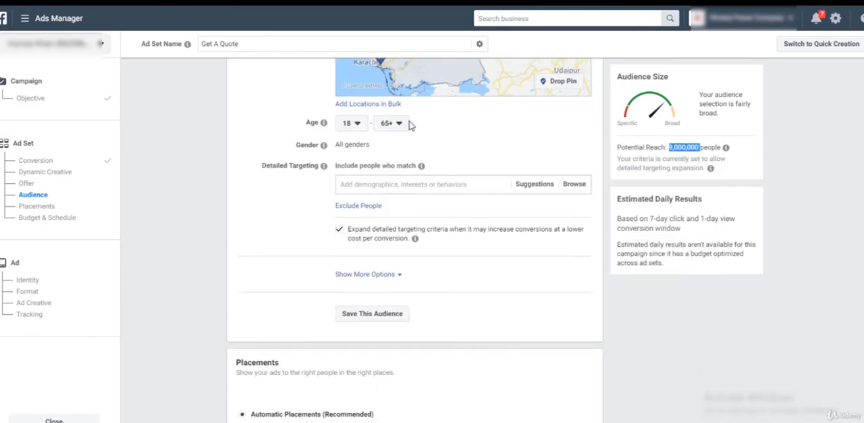
left_click(354, 180)
scroll(462, 286, "up", 3)
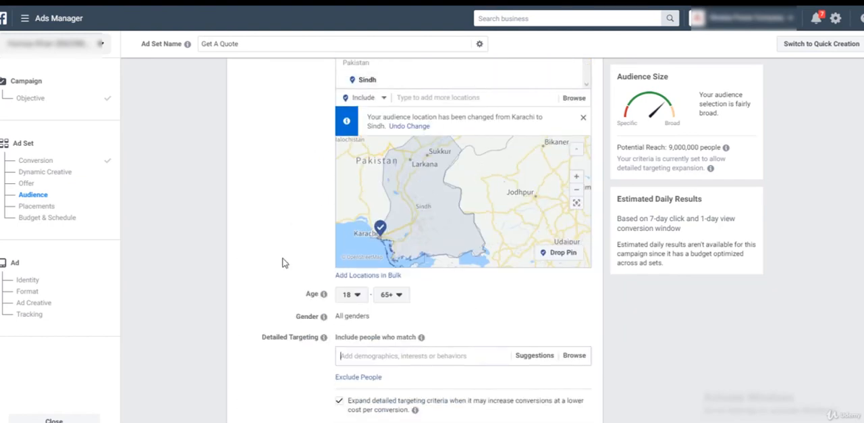
scroll(283, 260, "down", 3)
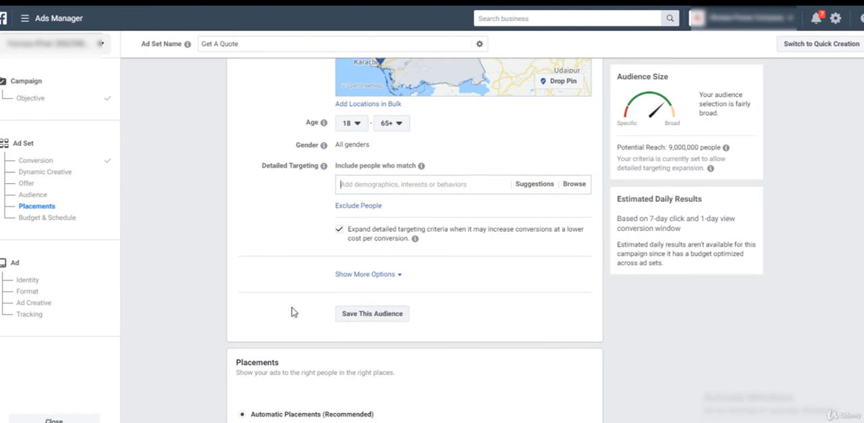
Inspect the manual placement options under Edit Placements and return the ad set to Automatic Placements
scroll(481, 320, "down", 4)
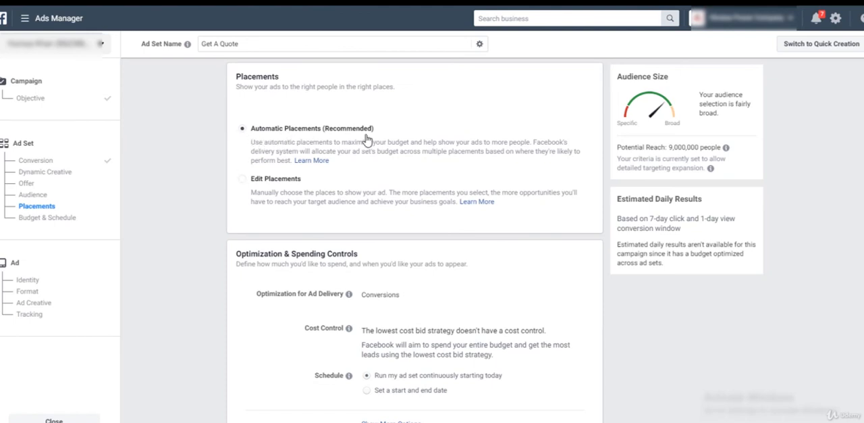
left_click(489, 193)
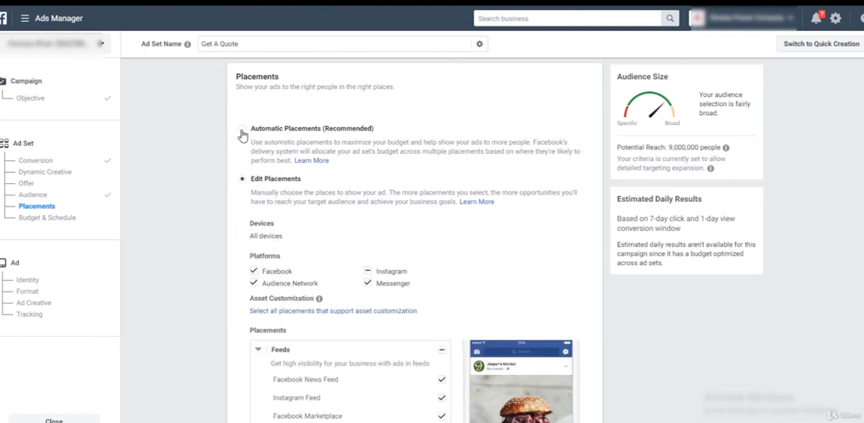
left_click(244, 129)
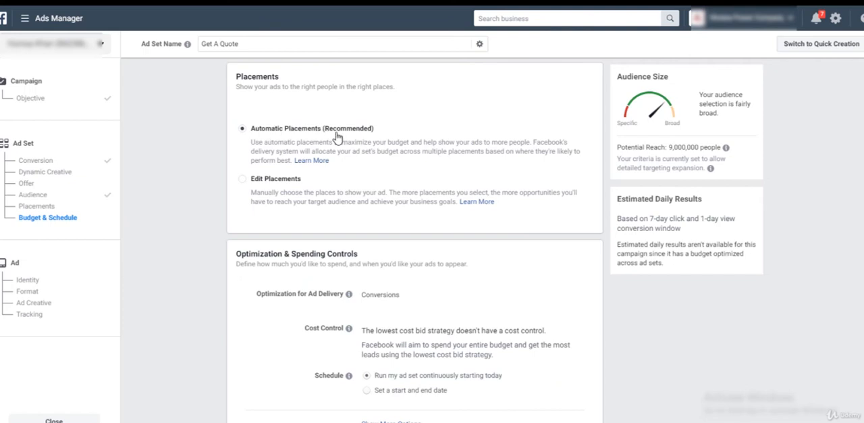
Edit the optimization for ad delivery, review its alternative options and choose Conversions (Recommended)
scroll(419, 255, "down", 1)
scroll(417, 255, "down", 1)
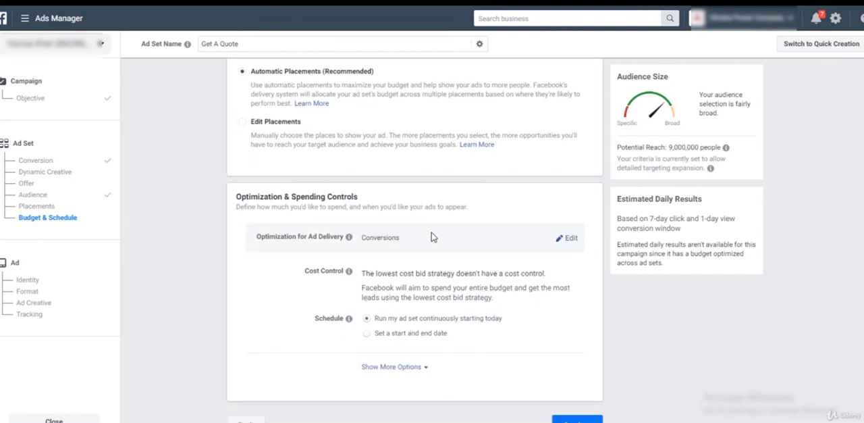
left_click(572, 243)
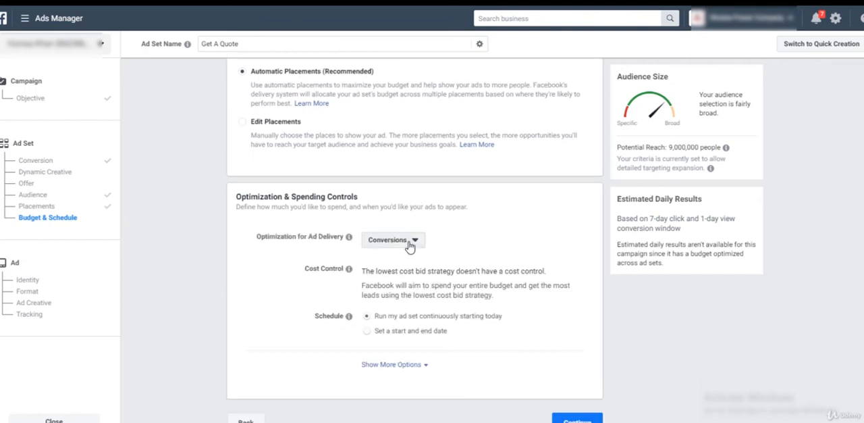
left_click(398, 244)
mouse_move(423, 312)
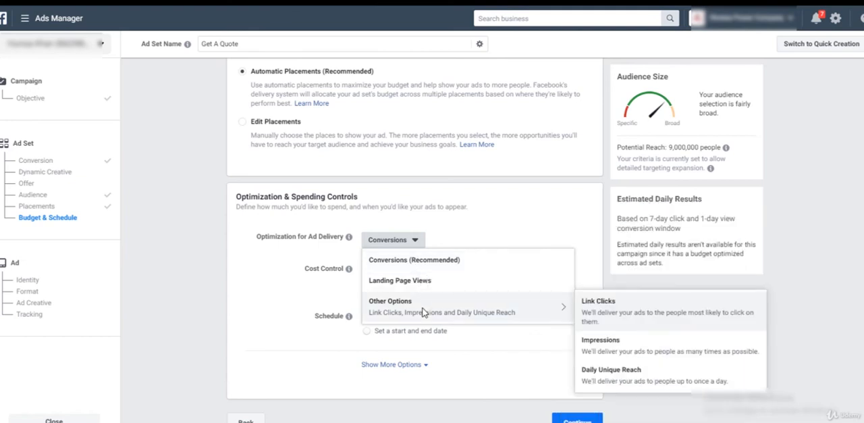
mouse_move(426, 266)
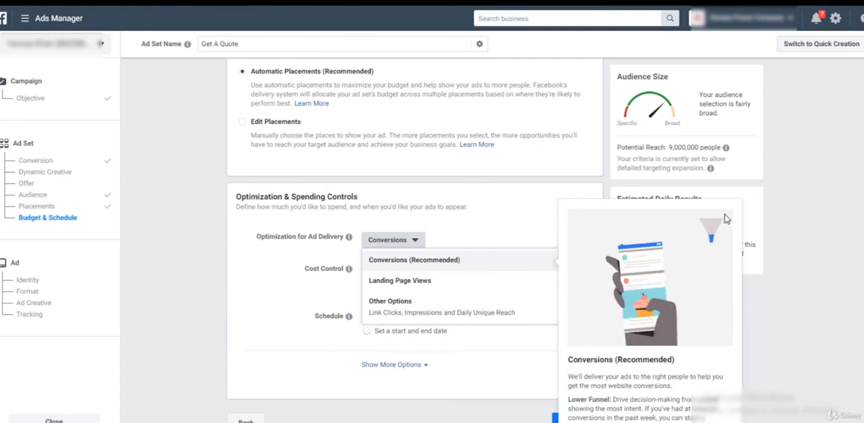
left_click(539, 257)
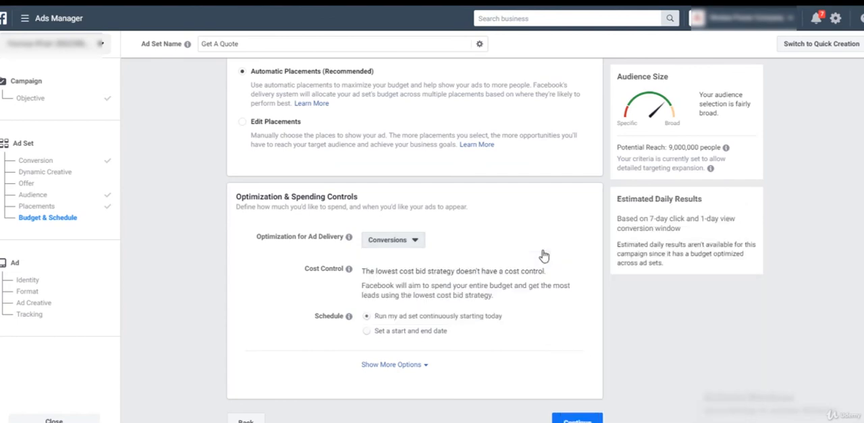